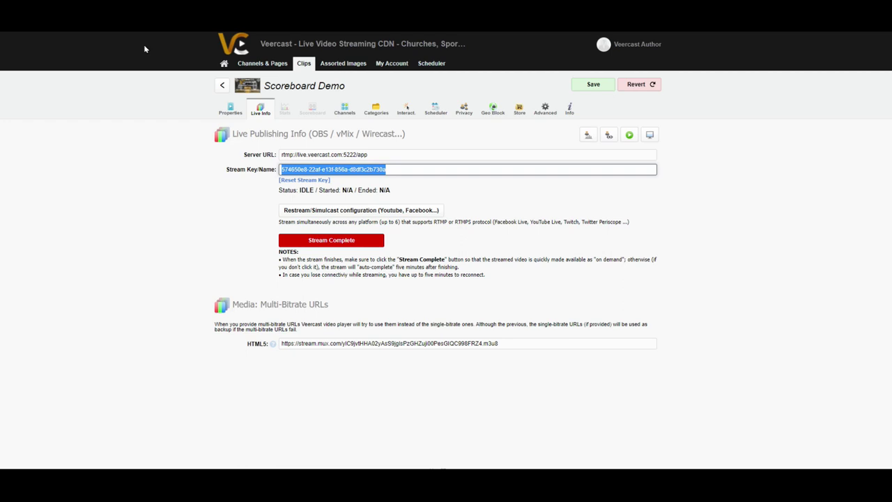
Open the login page from the Veercast portal and log into the author account with the prefilled credentials.
{"action": "left_click", "coordinate": [222, 85]}
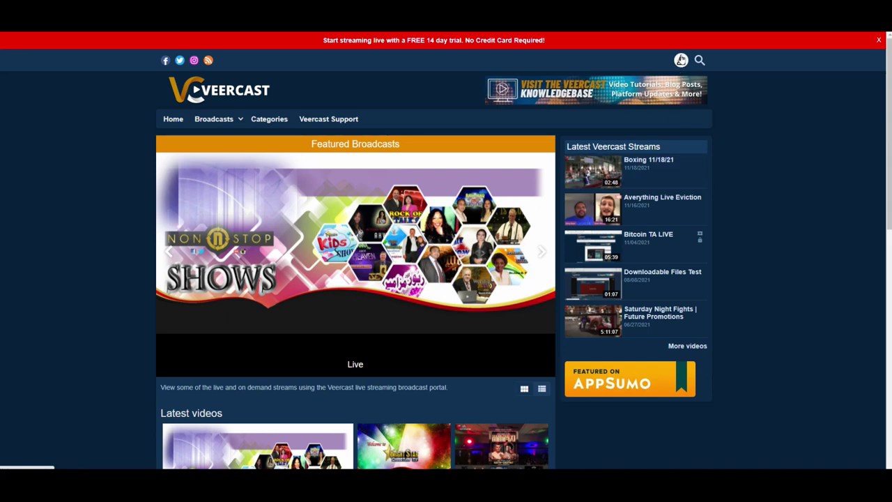
{"action": "left_click", "coordinate": [681, 60]}
{"action": "left_click", "coordinate": [681, 81]}
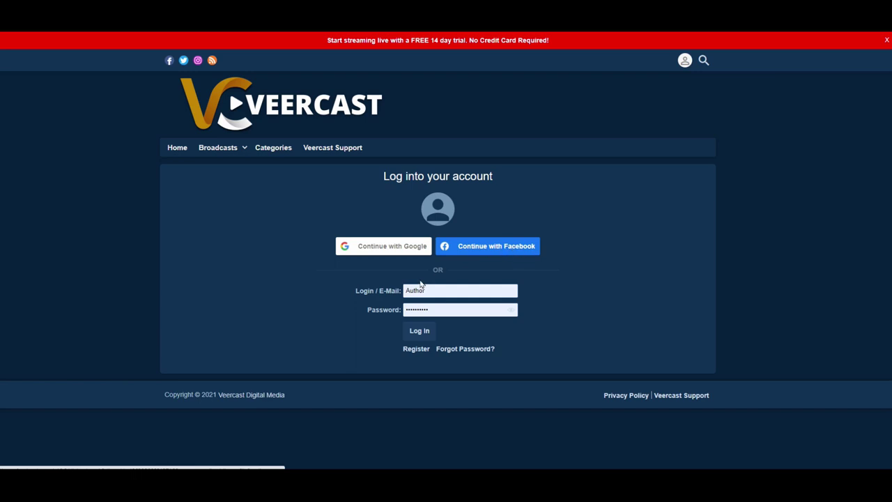
{"action": "left_click", "coordinate": [420, 339]}
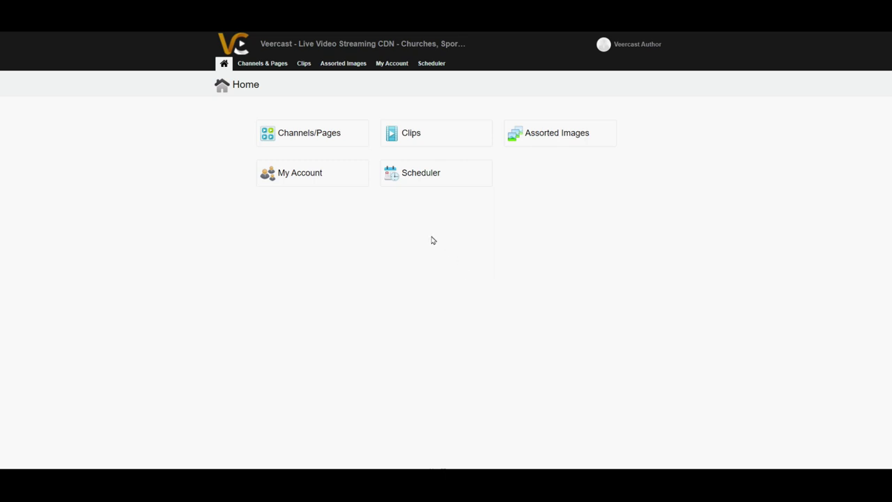
Open the Clips list and view the available types for a new Stream Live clip without creating one.
{"action": "left_click", "coordinate": [430, 132]}
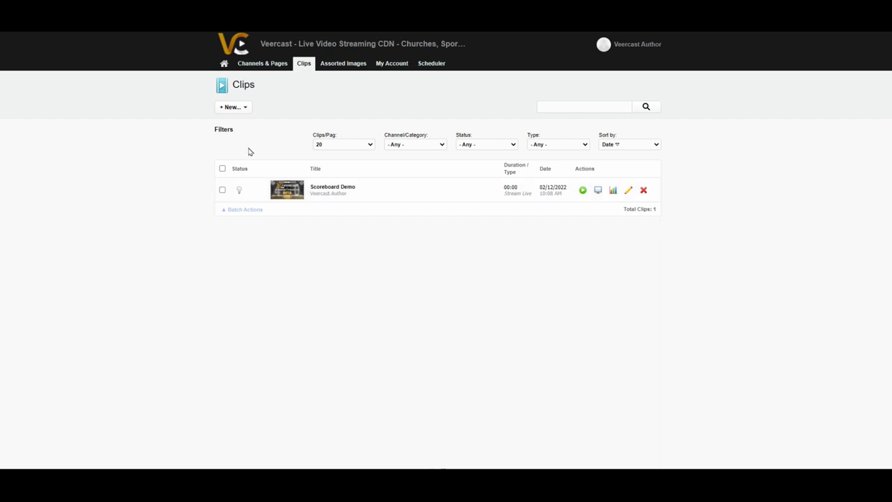
{"action": "left_click", "coordinate": [235, 108]}
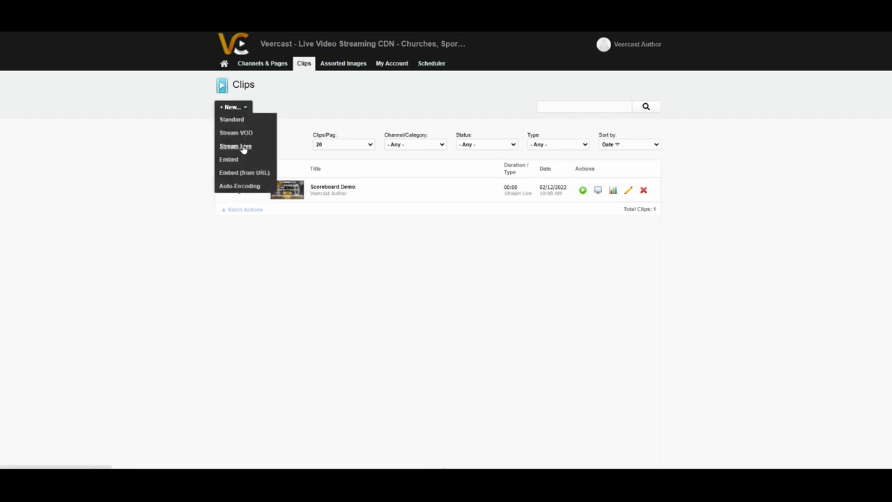
{"action": "left_click", "coordinate": [243, 147]}
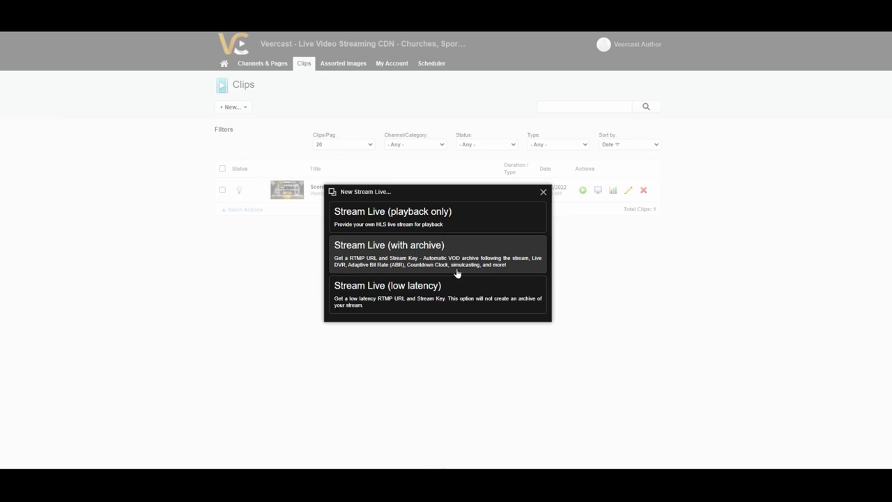
{"action": "left_click", "coordinate": [544, 192]}
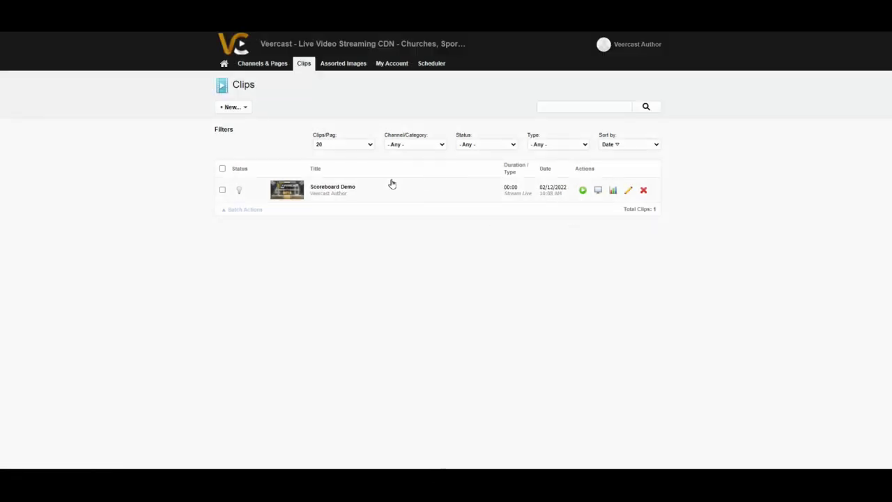
Open the Scoreboard Demo clip for editing and enter "demo" as its description.
{"action": "left_click", "coordinate": [627, 191]}
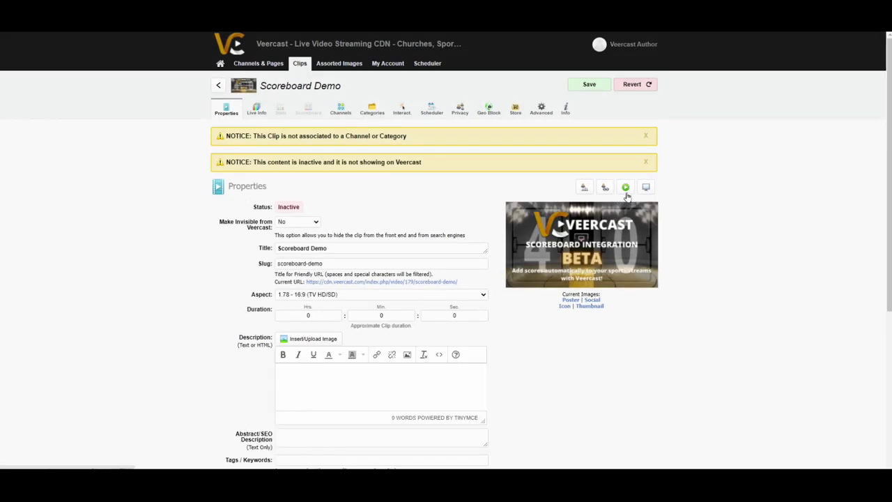
{"action": "left_click", "coordinate": [383, 316]}
{"action": "left_click", "coordinate": [353, 391]}
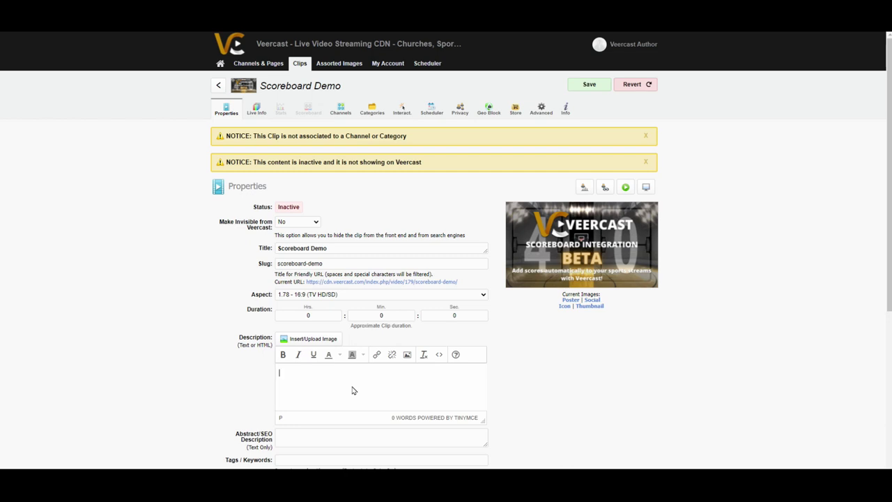
{"action": "scroll", "coordinate": [408, 355], "scroll_direction": "down", "scroll_amount": 3}
{"action": "scroll", "coordinate": [426, 270], "scroll_direction": "down", "scroll_amount": 1}
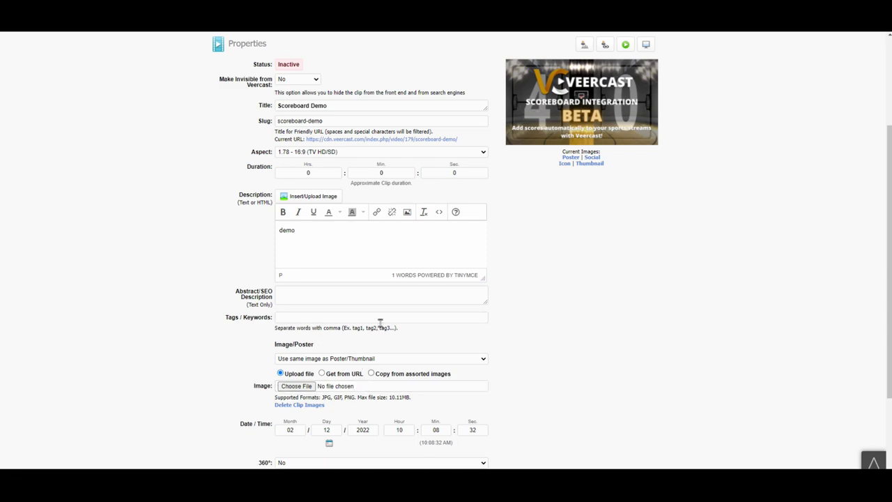
Review the rest of the clip's properties and open its live publishing information.
{"action": "scroll", "coordinate": [380, 319], "scroll_direction": "down", "scroll_amount": 2}
{"action": "scroll", "coordinate": [371, 328], "scroll_direction": "up", "scroll_amount": 5}
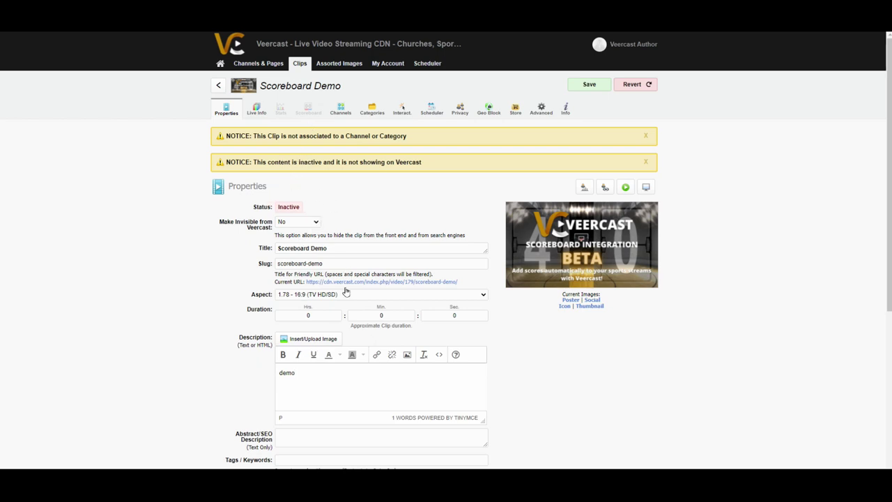
{"action": "scroll", "coordinate": [316, 348], "scroll_direction": "down", "scroll_amount": 2}
{"action": "scroll", "coordinate": [352, 324], "scroll_direction": "down", "scroll_amount": 2}
{"action": "scroll", "coordinate": [390, 279], "scroll_direction": "up", "scroll_amount": 4}
{"action": "left_click", "coordinate": [256, 113]}
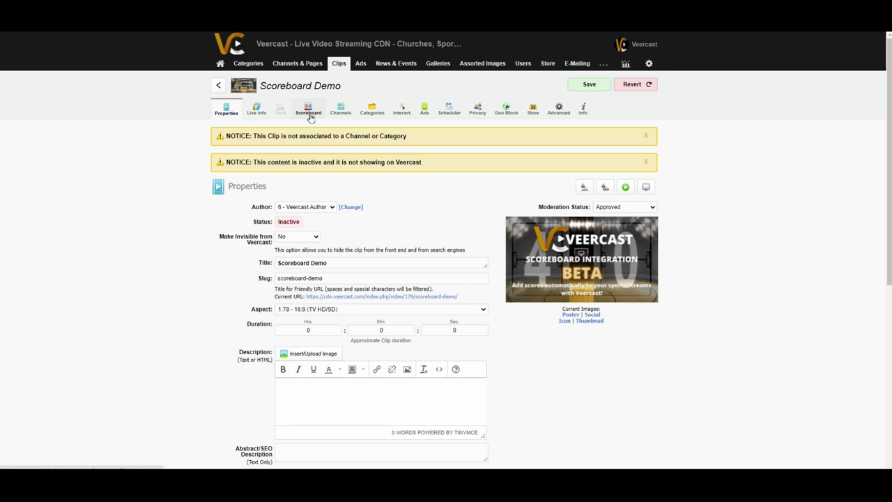
Open the clip's scoreboard setup and set the sport to Basketball with a Four Quarters period format.
{"action": "left_click", "coordinate": [310, 117]}
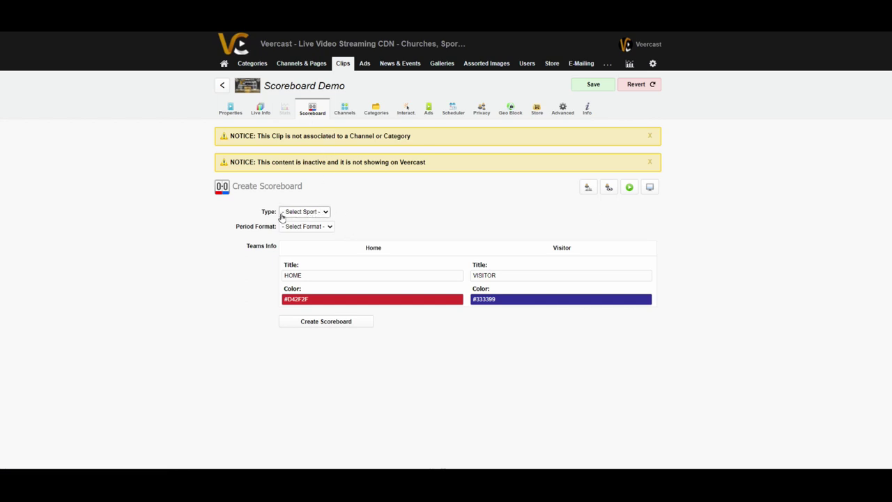
{"action": "left_click", "coordinate": [311, 213]}
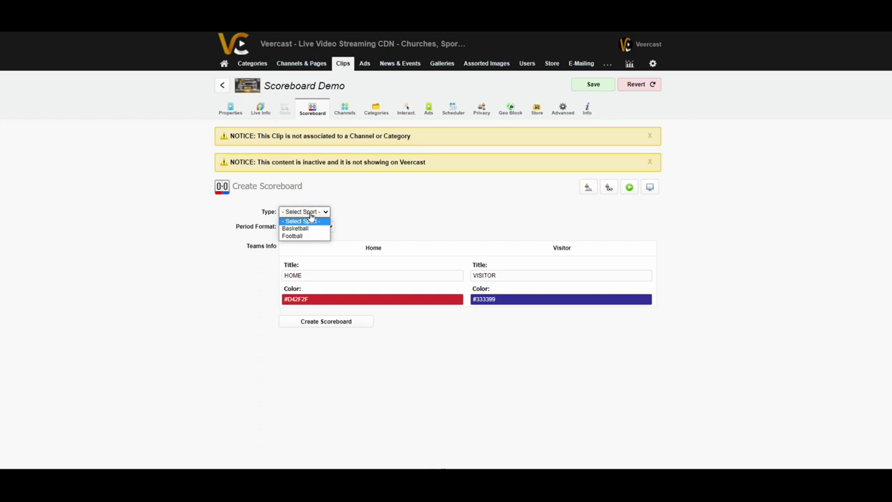
{"action": "left_click", "coordinate": [309, 229]}
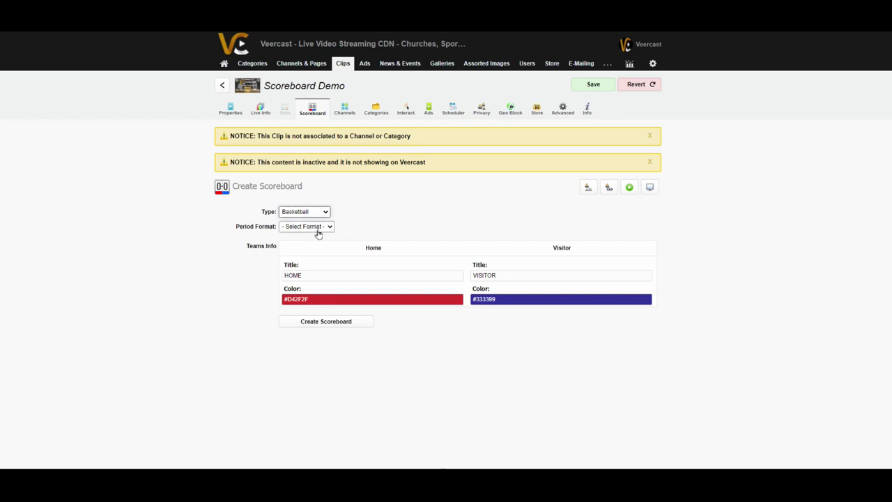
{"action": "left_click", "coordinate": [317, 228]}
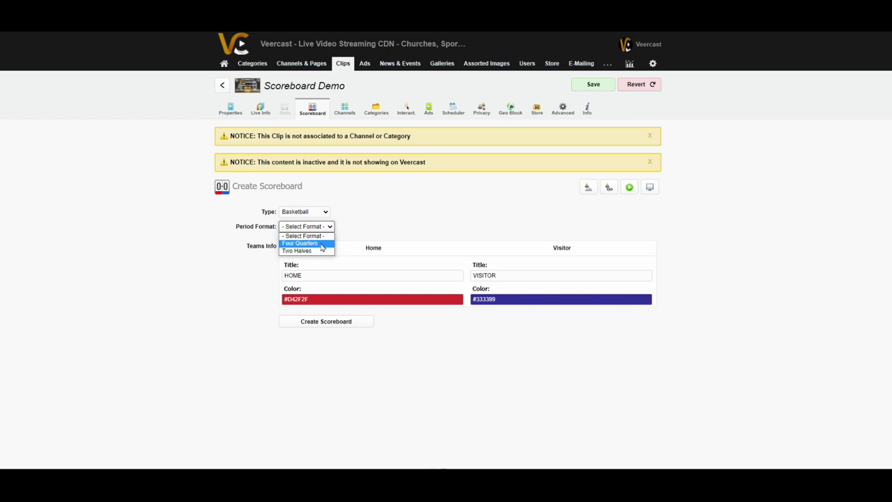
{"action": "left_click", "coordinate": [323, 244]}
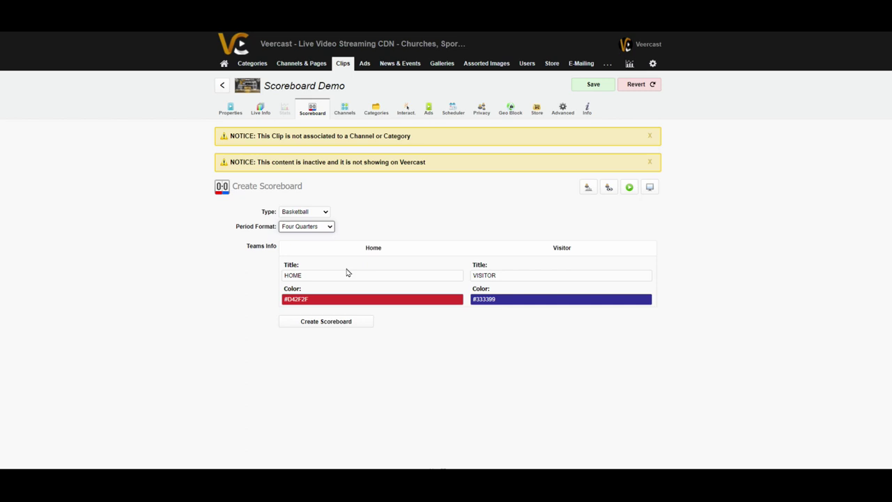
Title the home team Team1 and set its color to blue #1E48D4.
{"action": "double_click", "coordinate": [324, 279]}
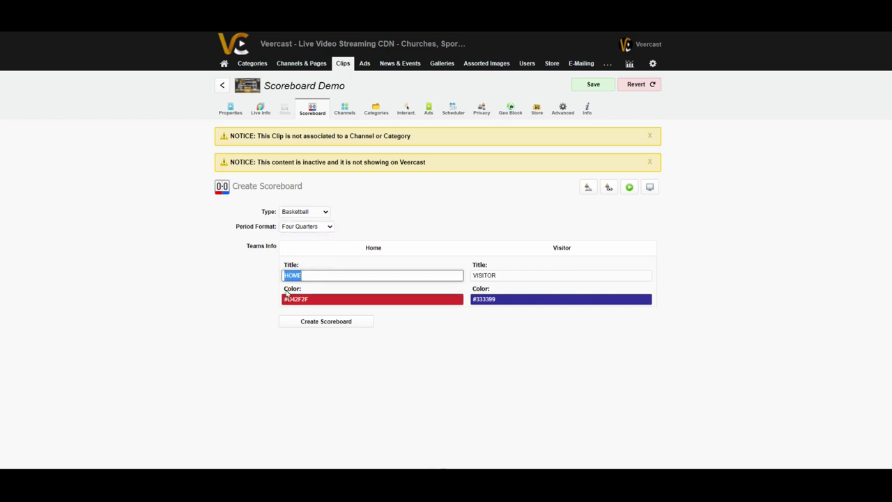
{"action": "type", "text": "Team1"}
{"action": "left_click", "coordinate": [287, 295]}
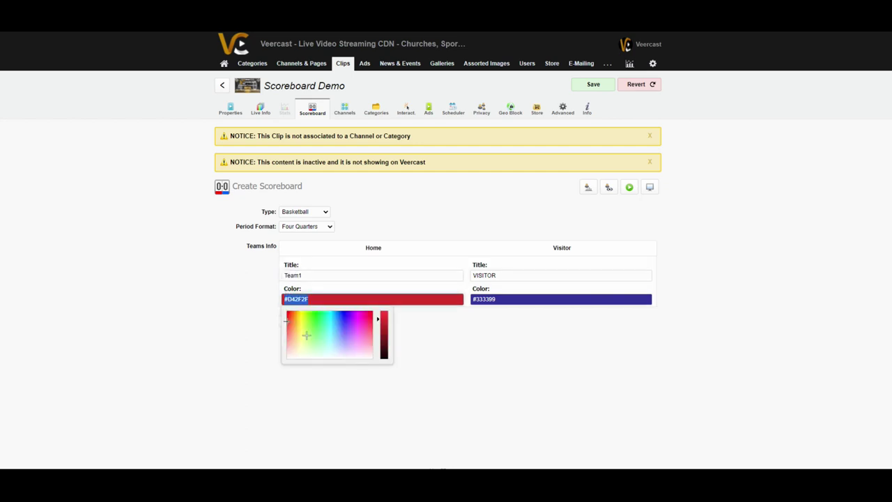
{"action": "left_click_drag", "start_coordinate": [342, 321], "coordinate": [341, 318]}
Title the visitor team Team2 with dark red color #991C03 and create the scoreboard.
{"action": "double_click", "coordinate": [500, 276]}
{"action": "type", "text": "Team2"}
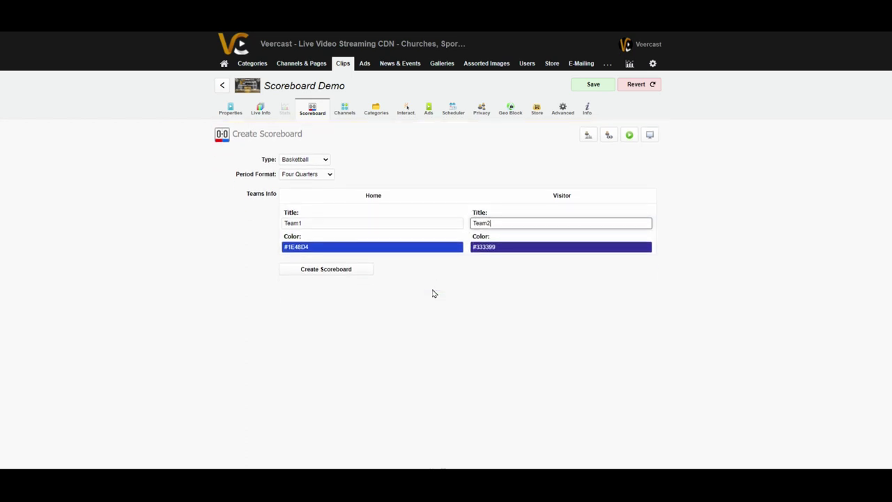
{"action": "left_click", "coordinate": [491, 251]}
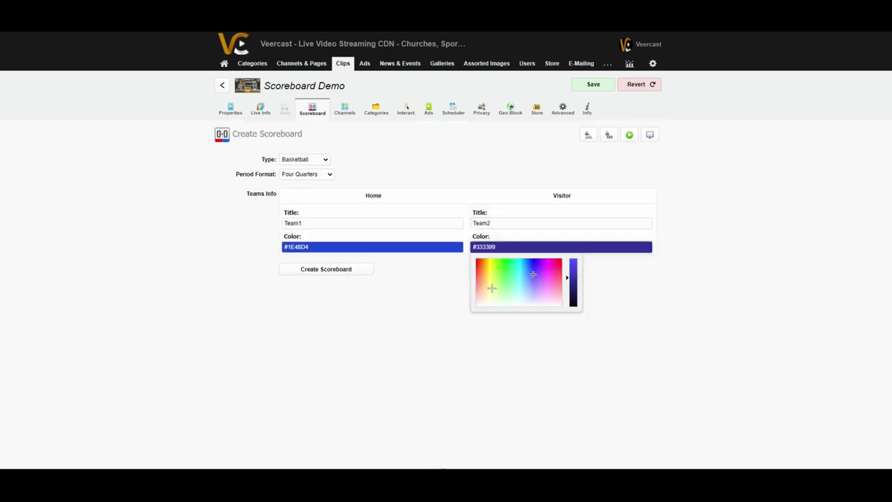
{"action": "left_click_drag", "start_coordinate": [491, 288], "coordinate": [478, 259]}
{"action": "left_click", "coordinate": [424, 290]}
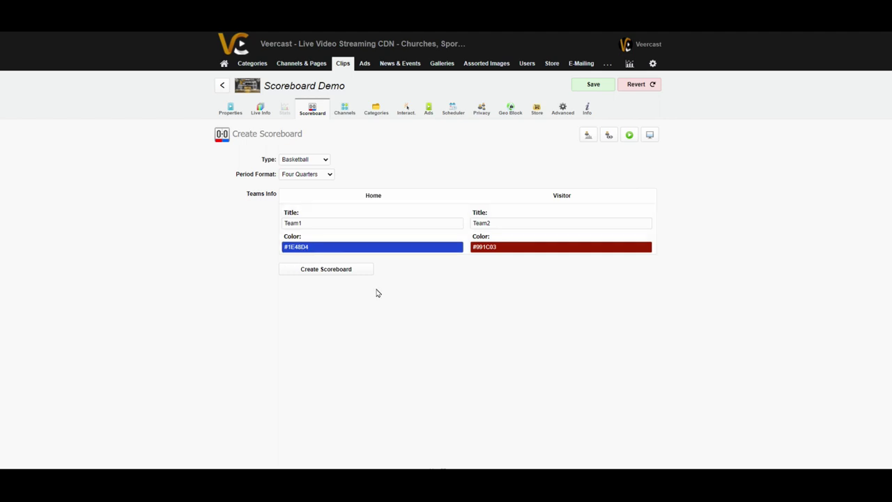
{"action": "left_click", "coordinate": [322, 270]}
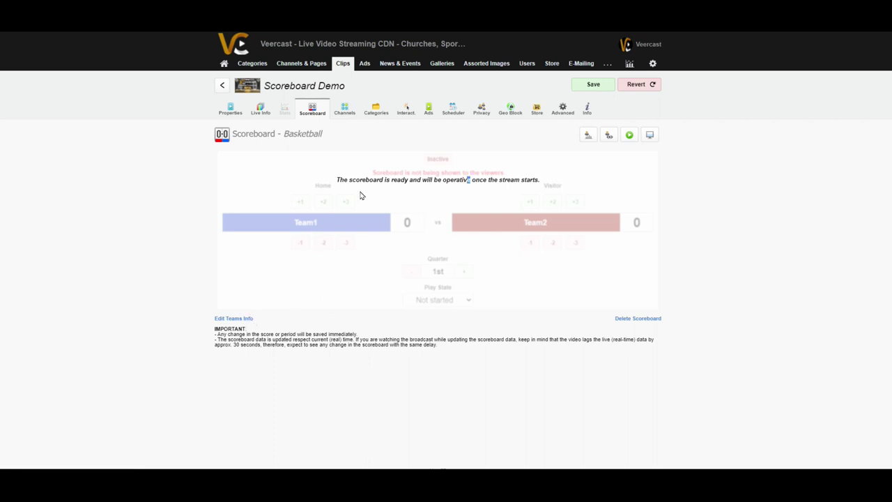
View the scoreboard's editable team info without changing it, and check the clip's live publishing information.
{"action": "left_click", "coordinate": [243, 321]}
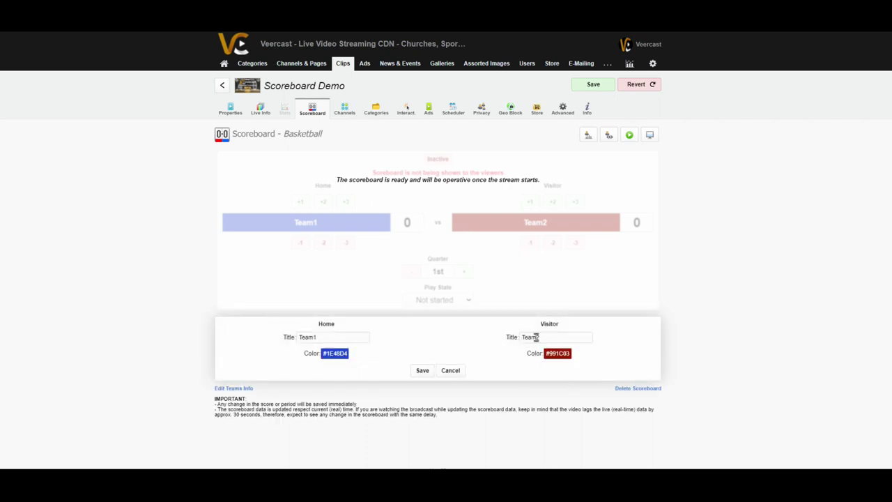
{"action": "left_click", "coordinate": [461, 372]}
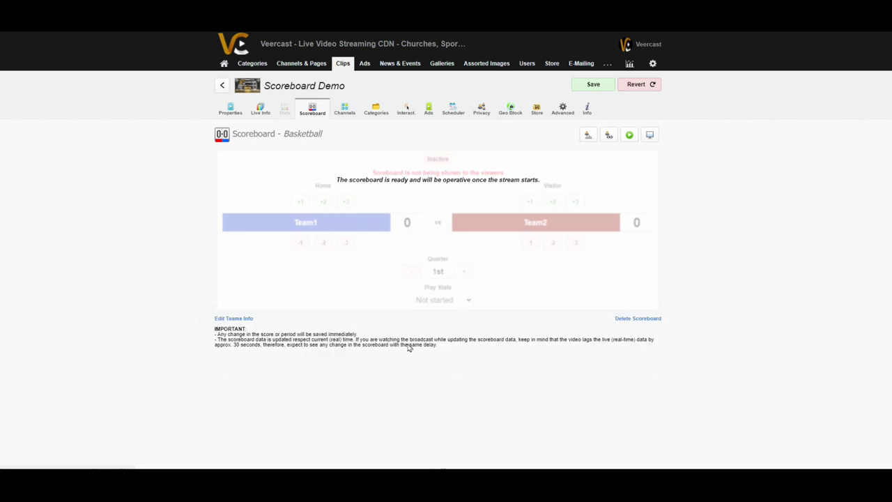
{"action": "left_click", "coordinate": [260, 110]}
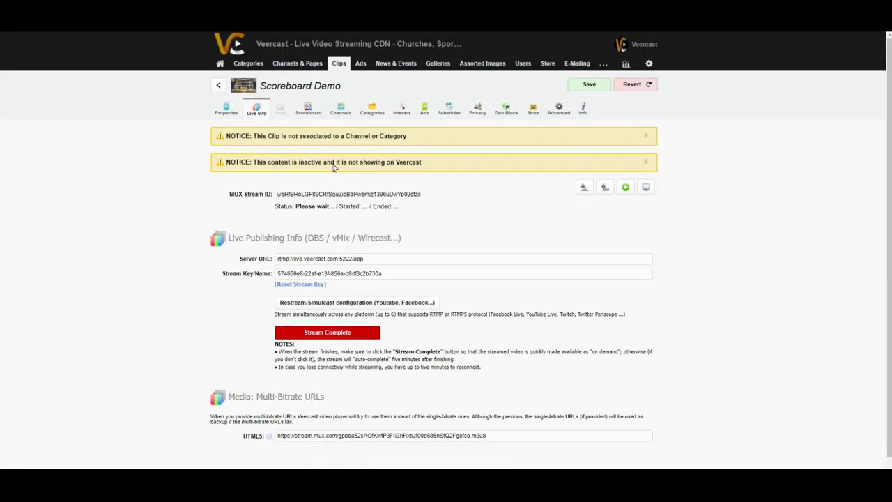
Return to the clip's scoreboard, activate it for viewers and set the play state to Playing.
{"action": "left_click", "coordinate": [309, 112]}
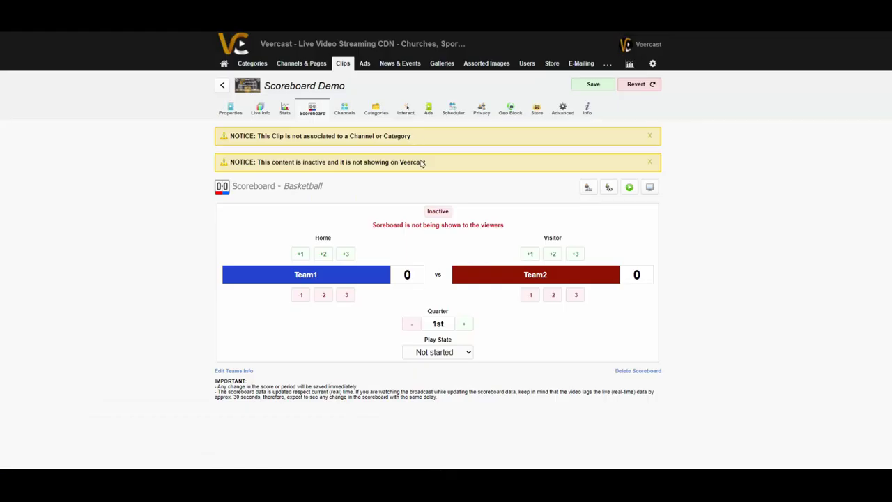
{"action": "left_click", "coordinate": [443, 213]}
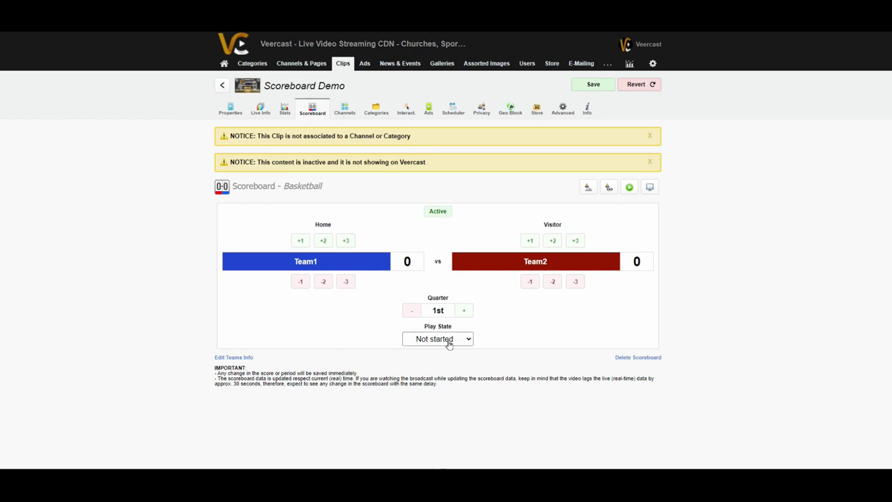
{"action": "left_click", "coordinate": [449, 344]}
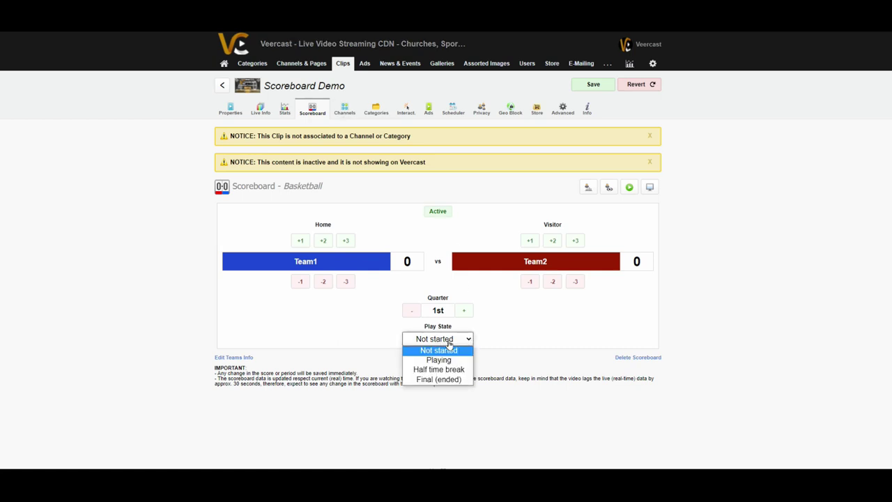
{"action": "left_click", "coordinate": [436, 360]}
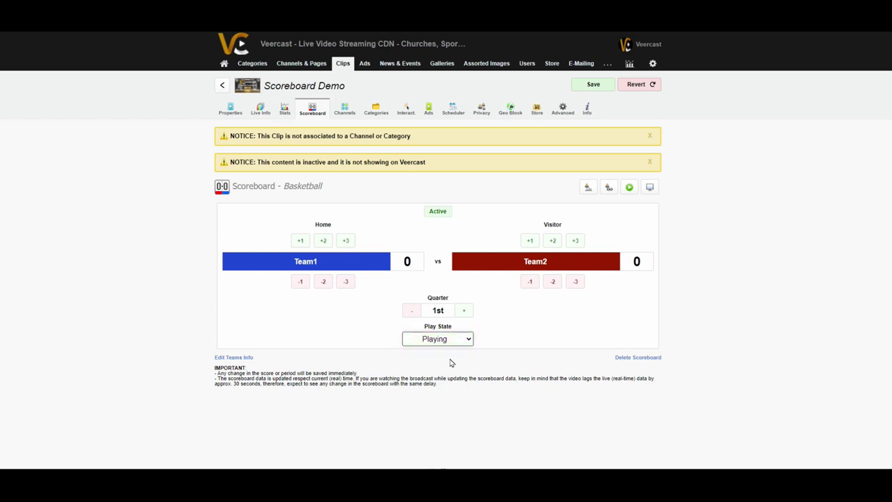
Raise Team1's score to 10 with 3, 2, 2 and 3 points, and Team2's to 5 with 2 and 3 points.
{"action": "left_click", "coordinate": [347, 241]}
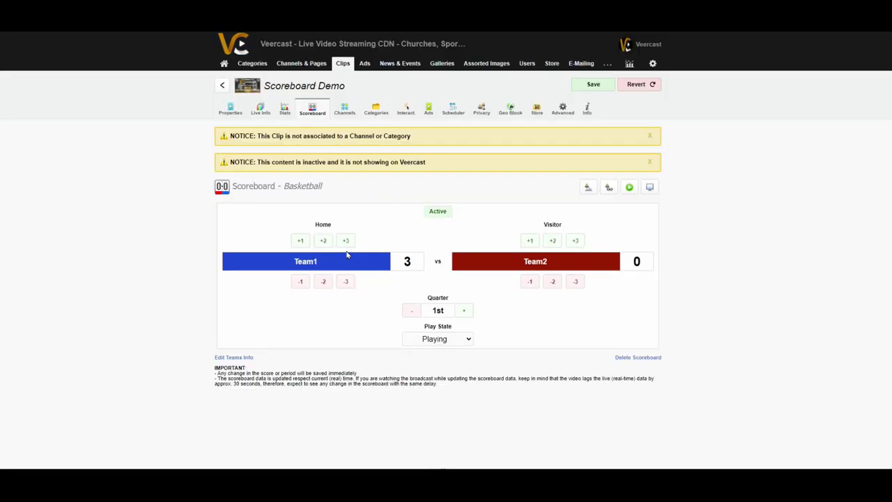
{"action": "left_click", "coordinate": [323, 188]}
{"action": "left_click", "coordinate": [323, 188]}
{"action": "left_click", "coordinate": [346, 189]}
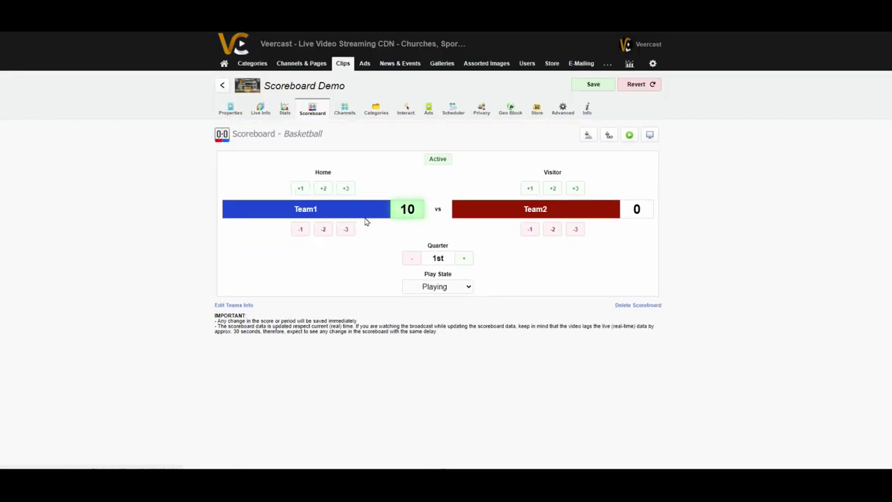
{"action": "left_click", "coordinate": [553, 188]}
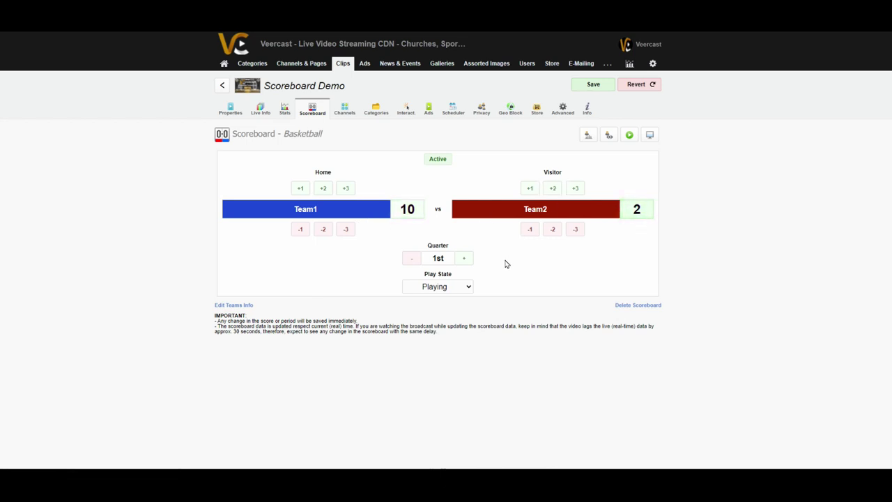
{"action": "left_click", "coordinate": [576, 189]}
Advance the scoreboard to the 2nd quarter and set the play state to Half time break.
{"action": "left_click", "coordinate": [465, 258]}
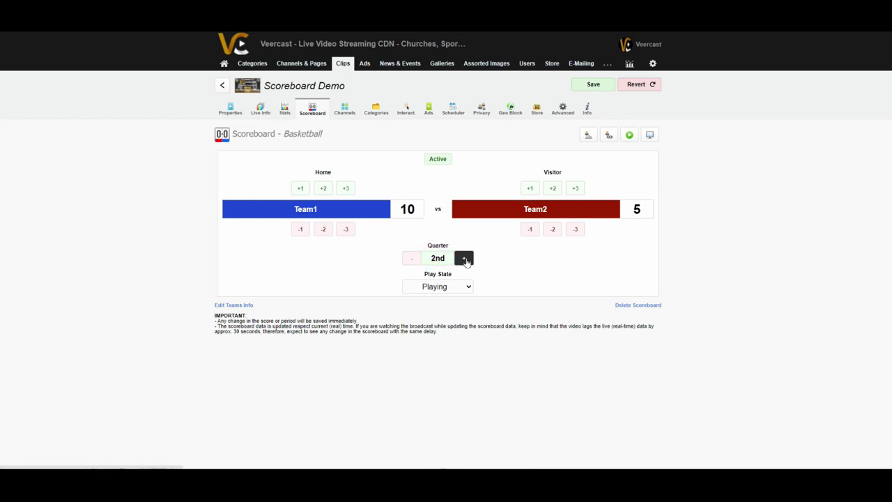
{"action": "left_click", "coordinate": [469, 288]}
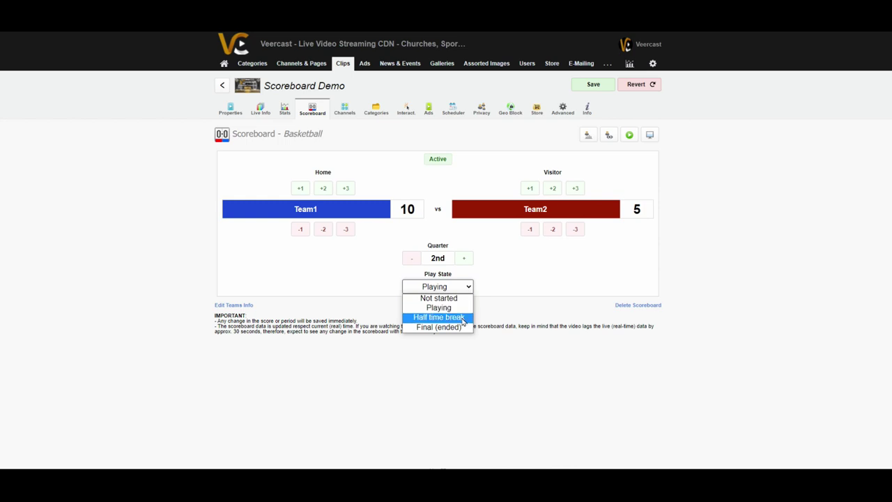
{"action": "left_click", "coordinate": [457, 317]}
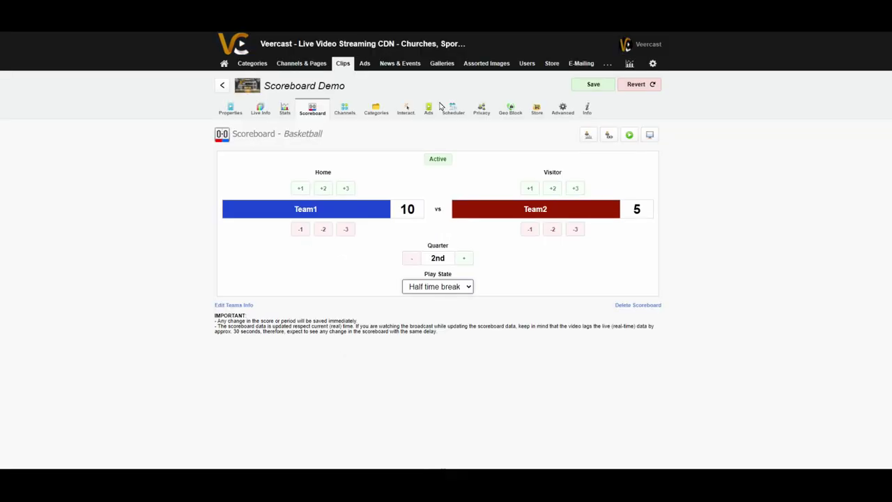
Set the play state back to Playing and advance the scoreboard to the 3rd quarter.
{"action": "left_click", "coordinate": [453, 288]}
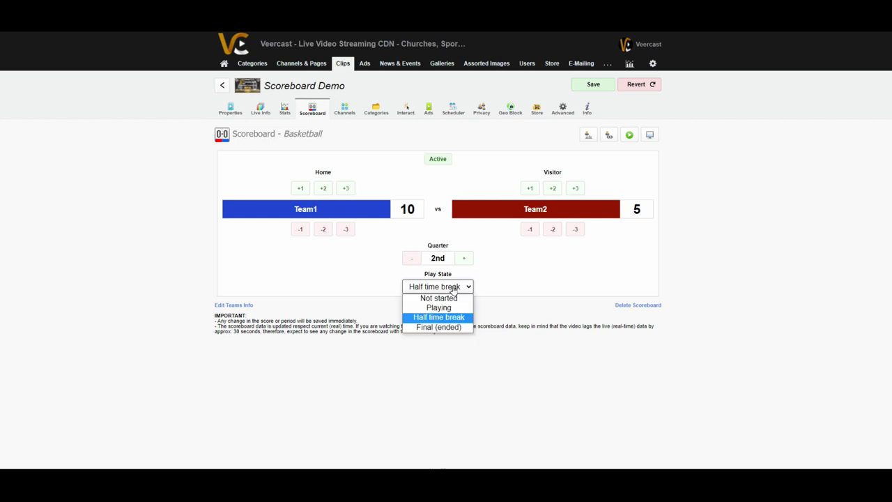
{"action": "left_click", "coordinate": [438, 307]}
{"action": "left_click", "coordinate": [464, 258]}
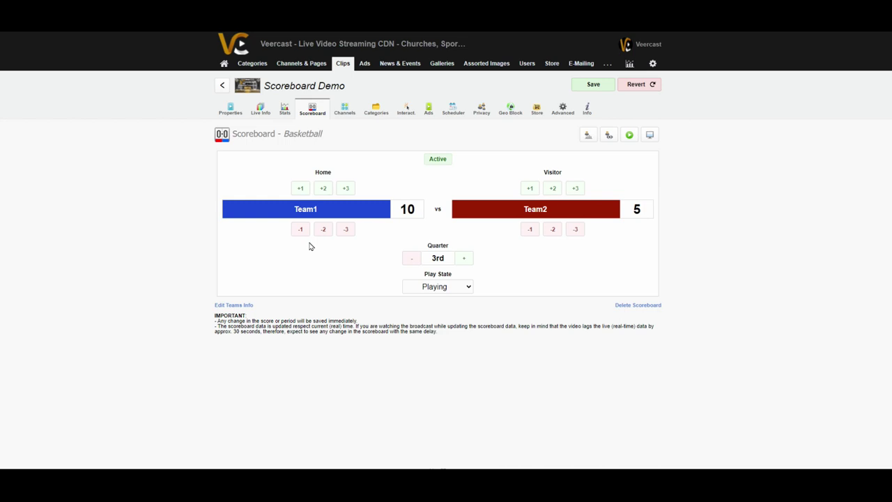
End the game on the scoreboard by setting the play state to Final (ended).
{"action": "left_click", "coordinate": [432, 287]}
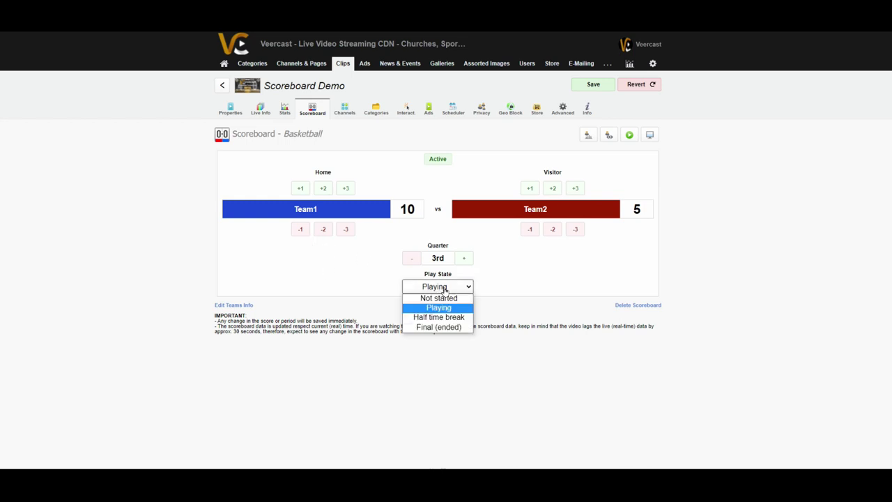
{"action": "left_click", "coordinate": [446, 327]}
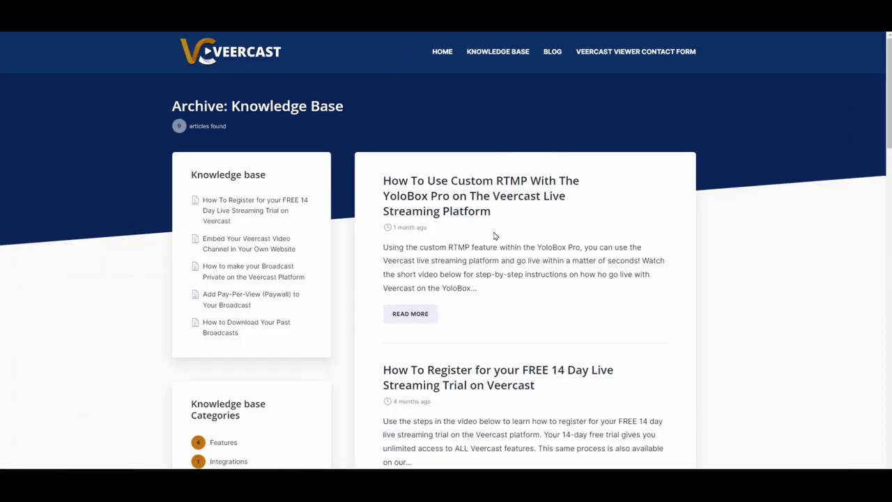
Look through the article list in the Veercast Knowledge Base archive and return to its beginning.
{"action": "scroll", "coordinate": [562, 253], "scroll_direction": "down", "scroll_amount": 5}
{"action": "scroll", "coordinate": [562, 258], "scroll_direction": "down", "scroll_amount": 3}
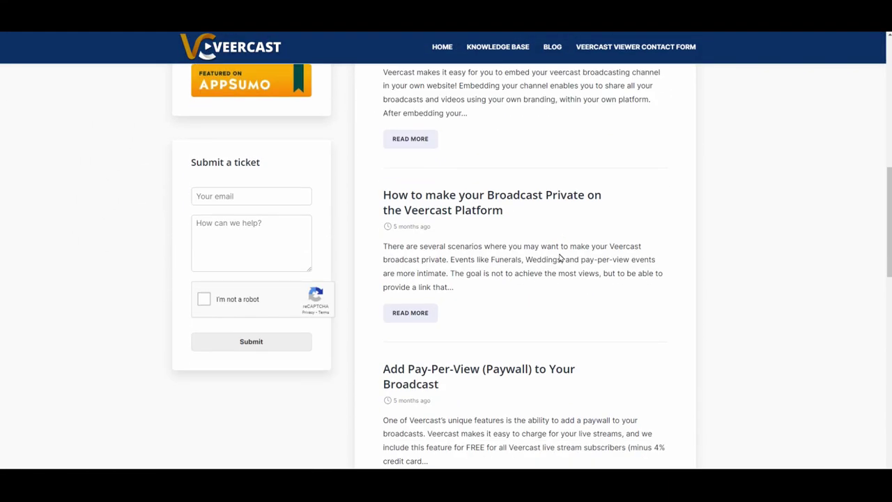
{"action": "scroll", "coordinate": [562, 258], "scroll_direction": "up", "scroll_amount": 8}
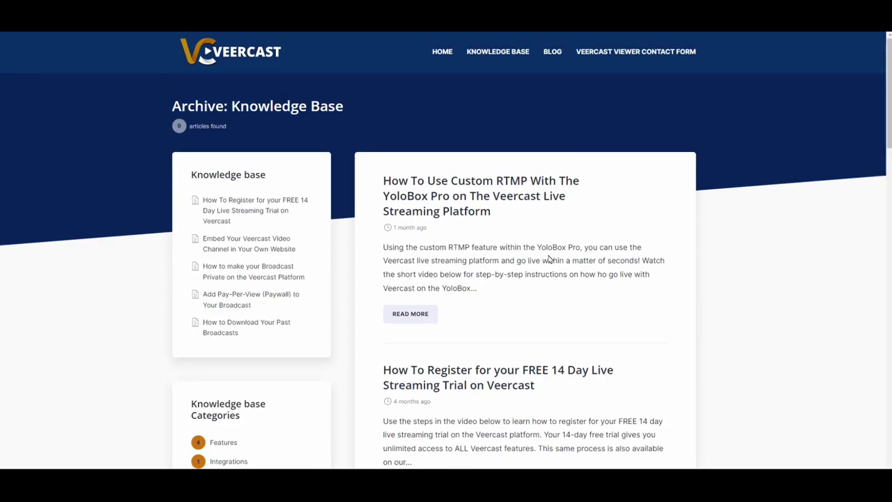